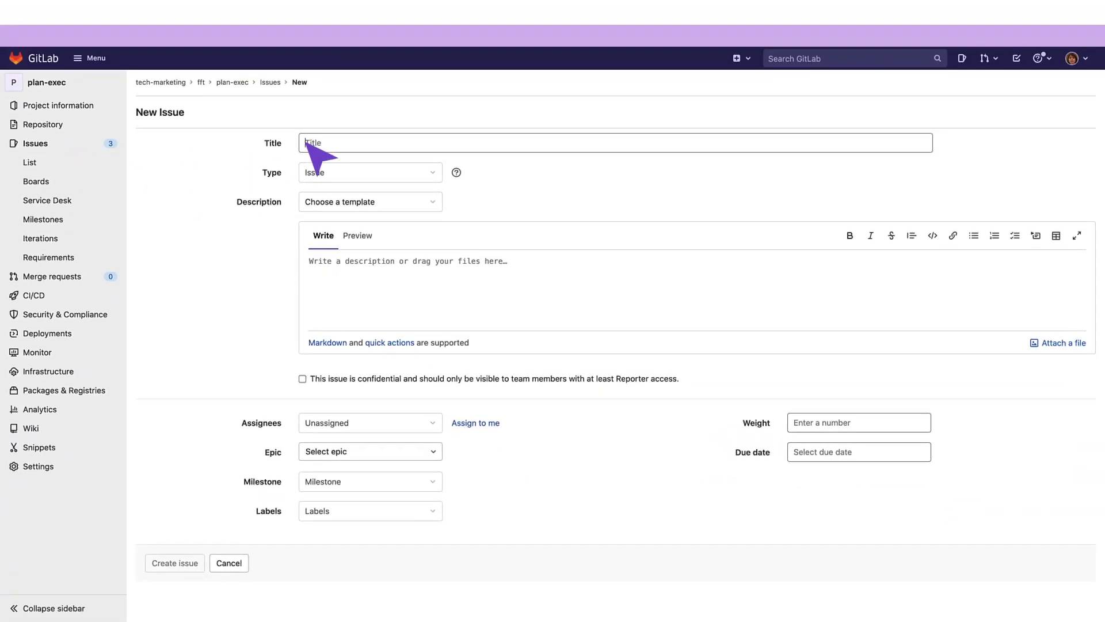
# Title the issue 'Application shows increasing memory' and preview the description.
pyautogui.click(309, 143)
pyautogui.write('memory')
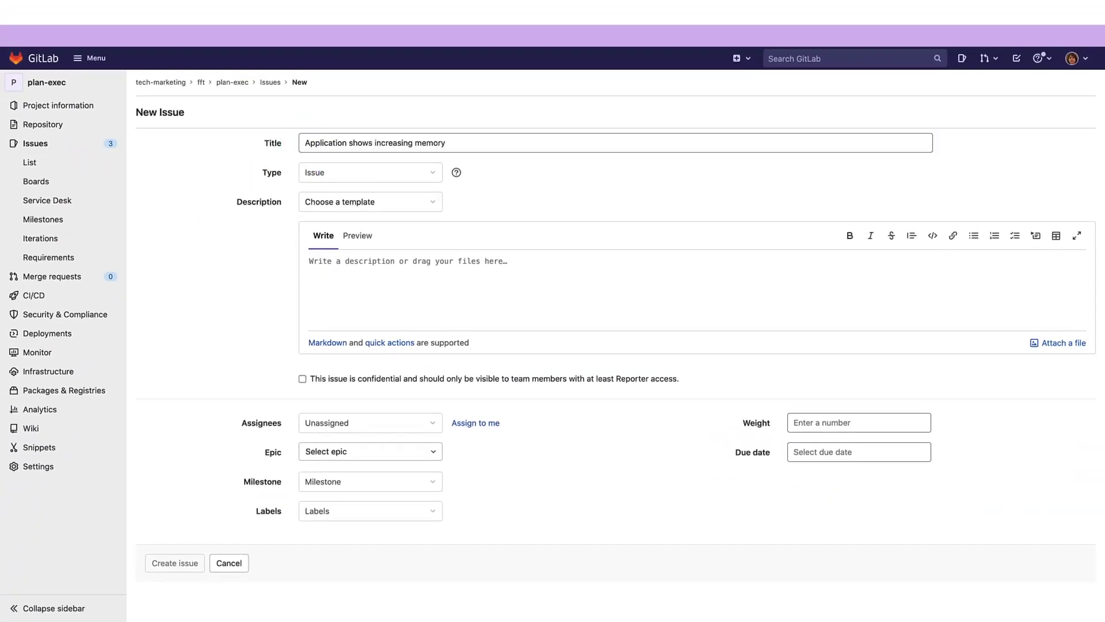
pyautogui.click(311, 269)
pyautogui.write("(How one can reproduce the issue - this is very important)  ## Example Project  (If possible, please create an example project here on GitLab.com that exhibits the problematic behavior, and link to it here in the bug report. If you are using an older version of GitLab, this will also determine whether the bug has been fixed in a more recent version)  ## What is the current bug behavior?  (What actually happens)  ## What is the expected correct behavior?  (What you should see instead)  ## Relevant logs and/or screenshots  (Paste any relevant logs - please use code blocks (```) to format console output, logs, and code, as it's very hard to read otherwise.)  /label ~bug")
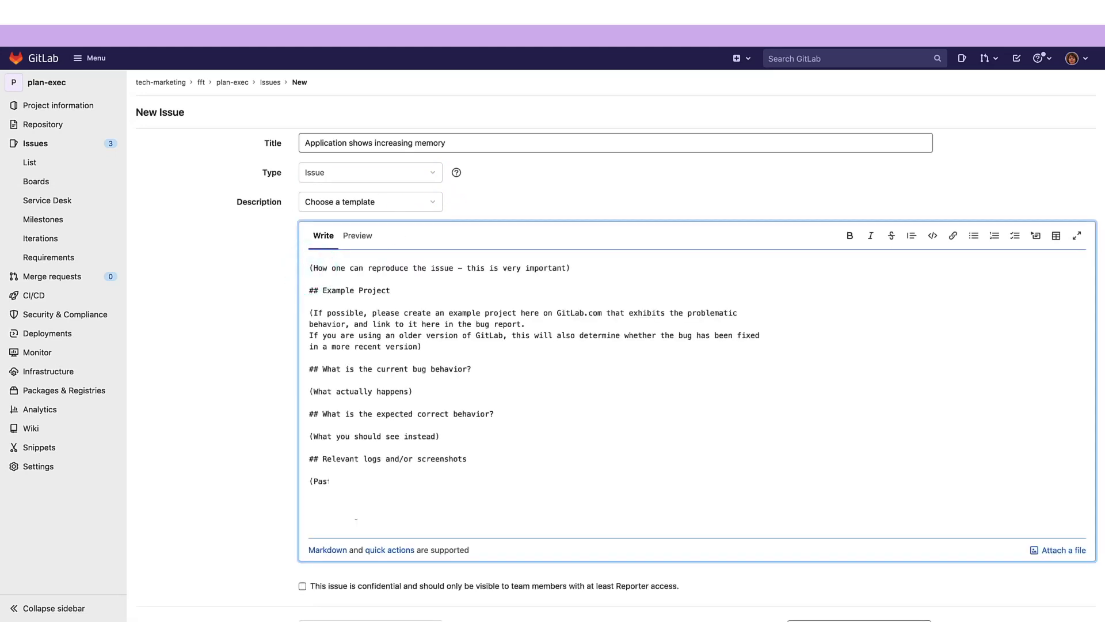
pyautogui.click(357, 235)
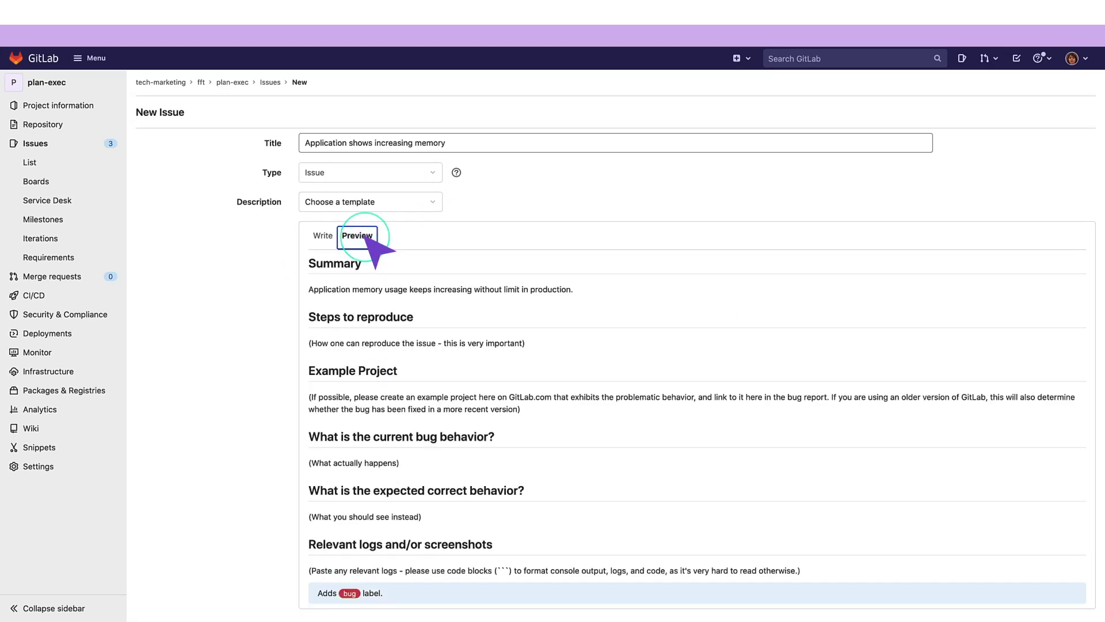
pyautogui.click(323, 235)
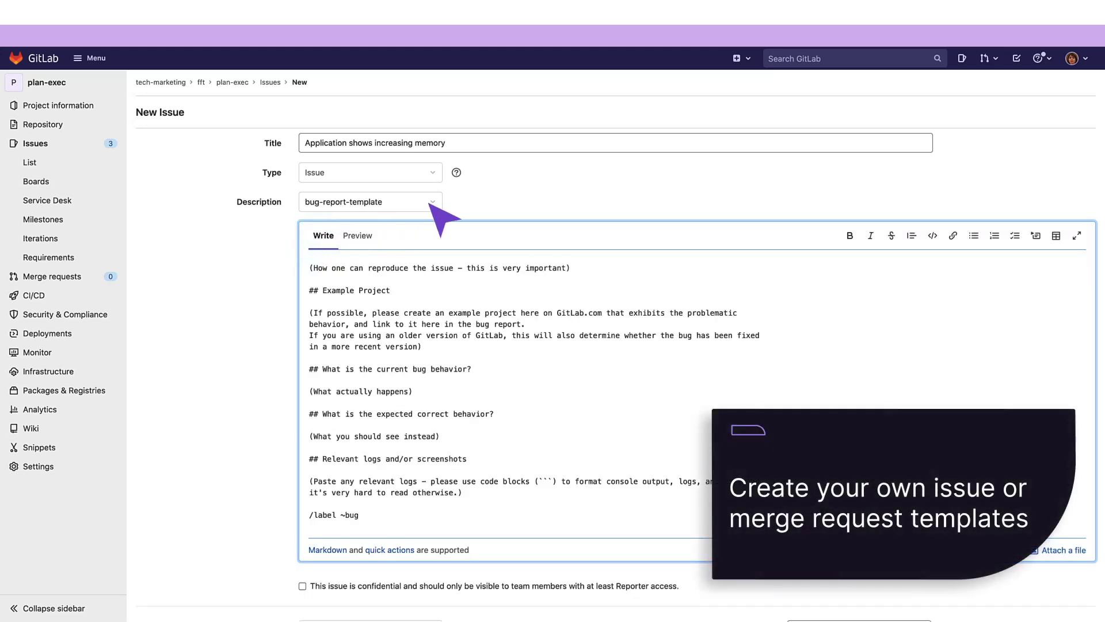
# Replace the description with bug-report-template and append '/due this Friday'.
pyautogui.click(431, 201)
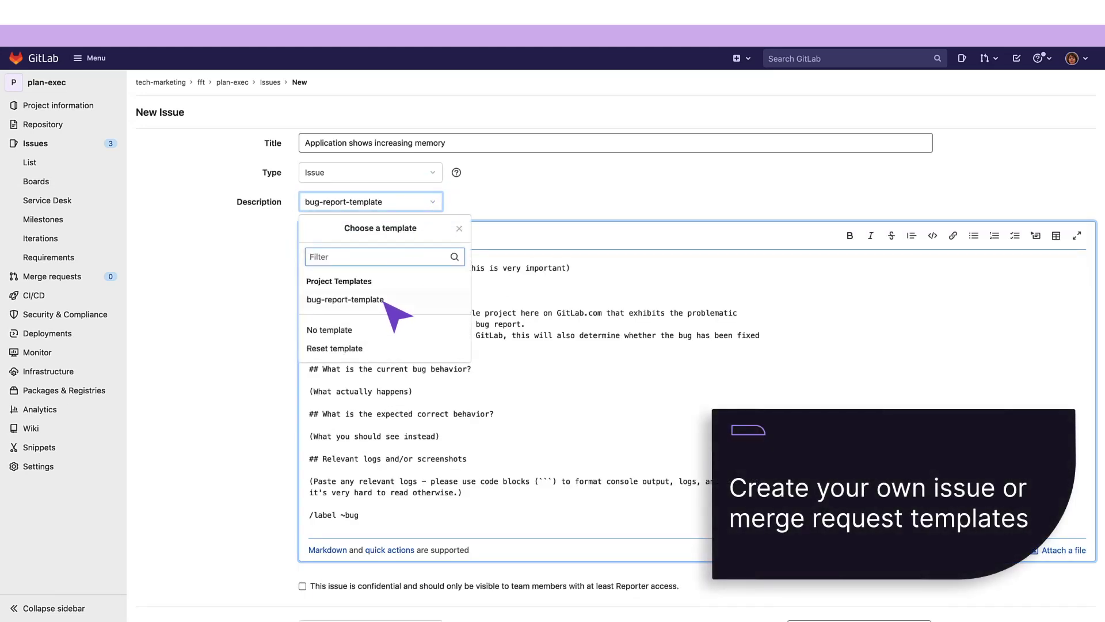
pyautogui.click(345, 299)
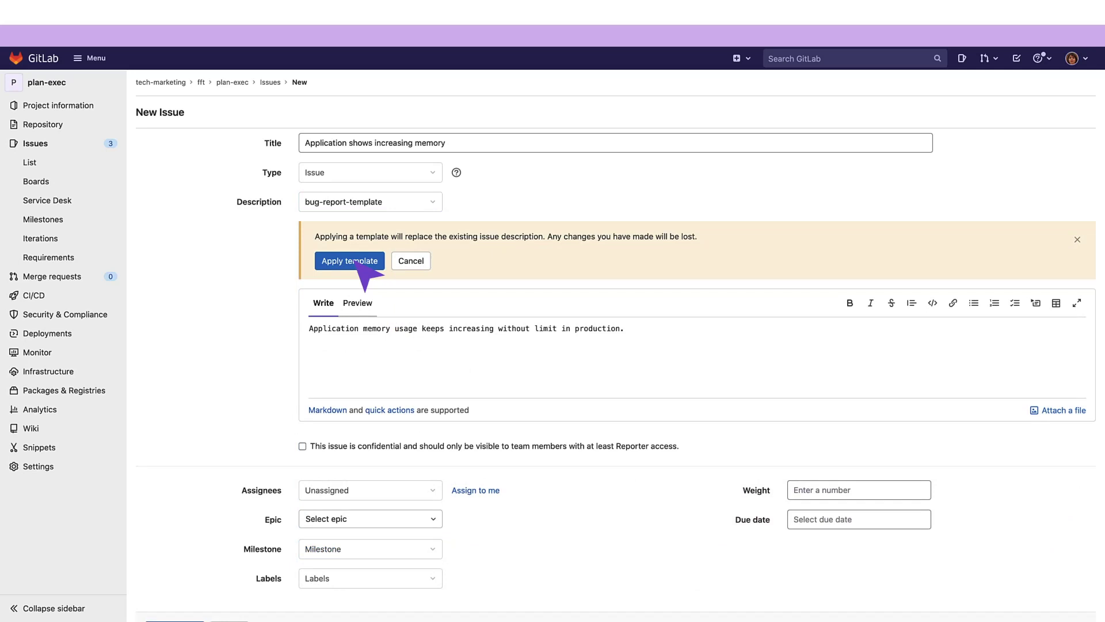
pyautogui.click(350, 261)
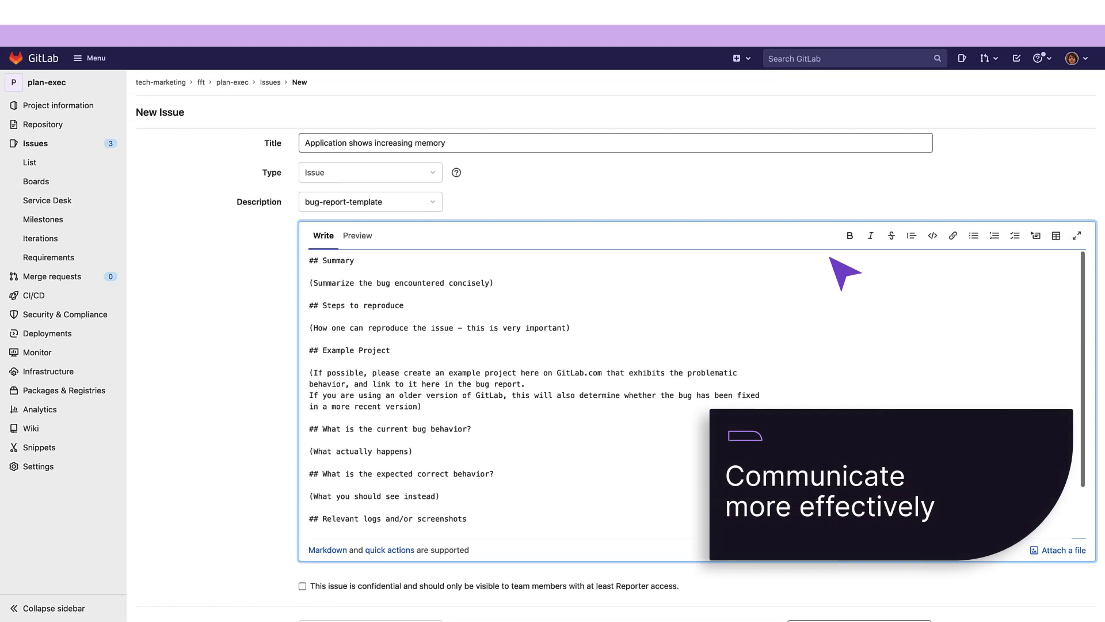
pyautogui.moveTo(1083, 320); pyautogui.dragTo(1092, 384)
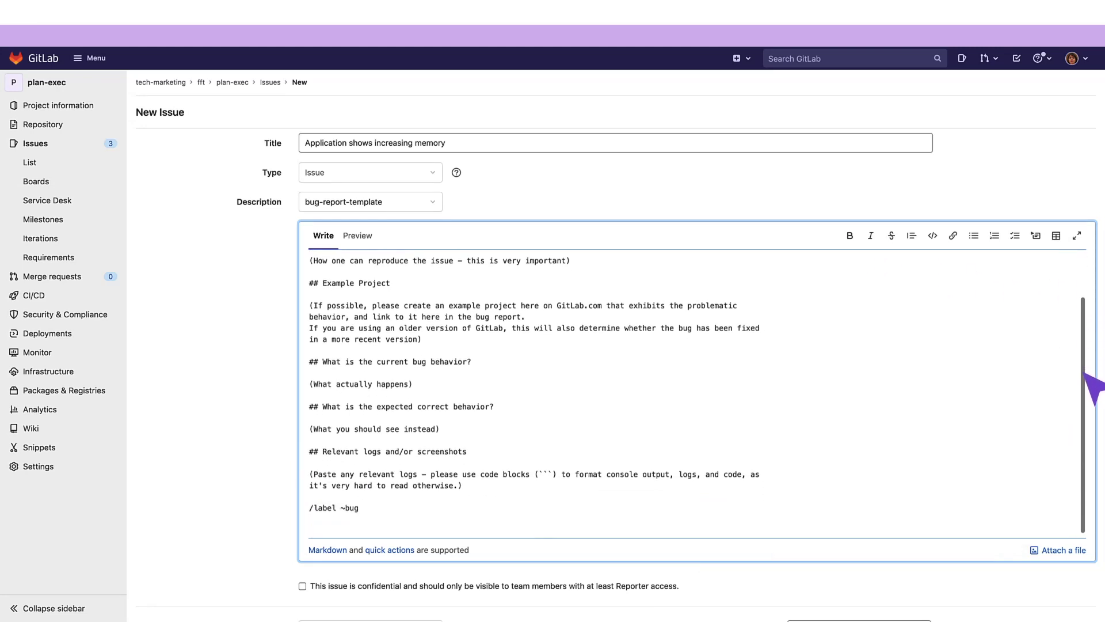
pyautogui.click(363, 528)
pyautogui.write('/due this Friday')
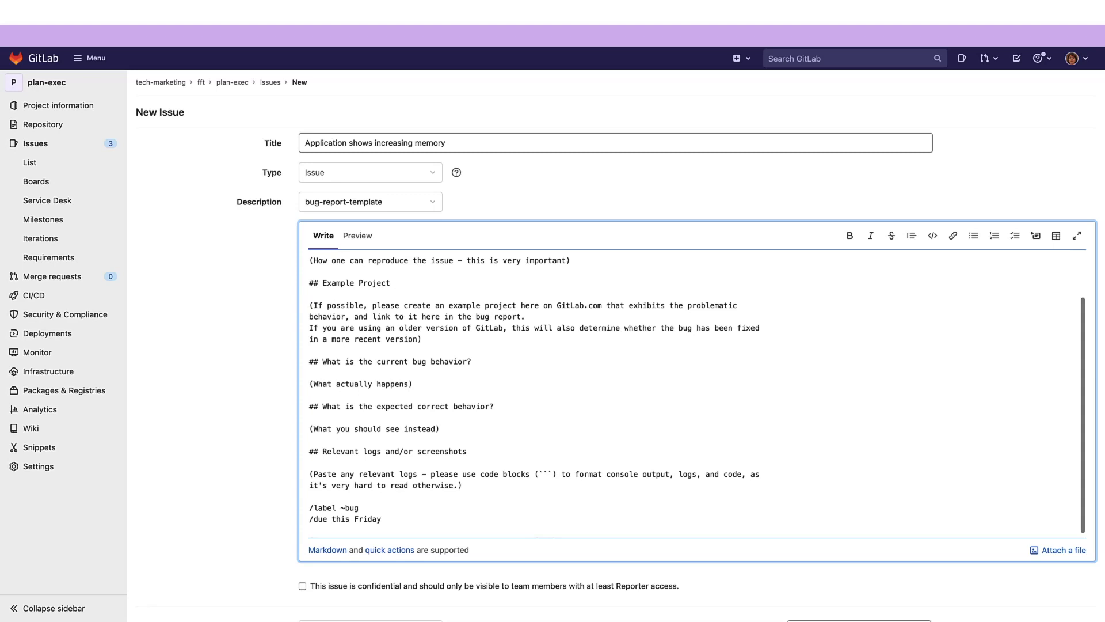
pyautogui.press('Return')
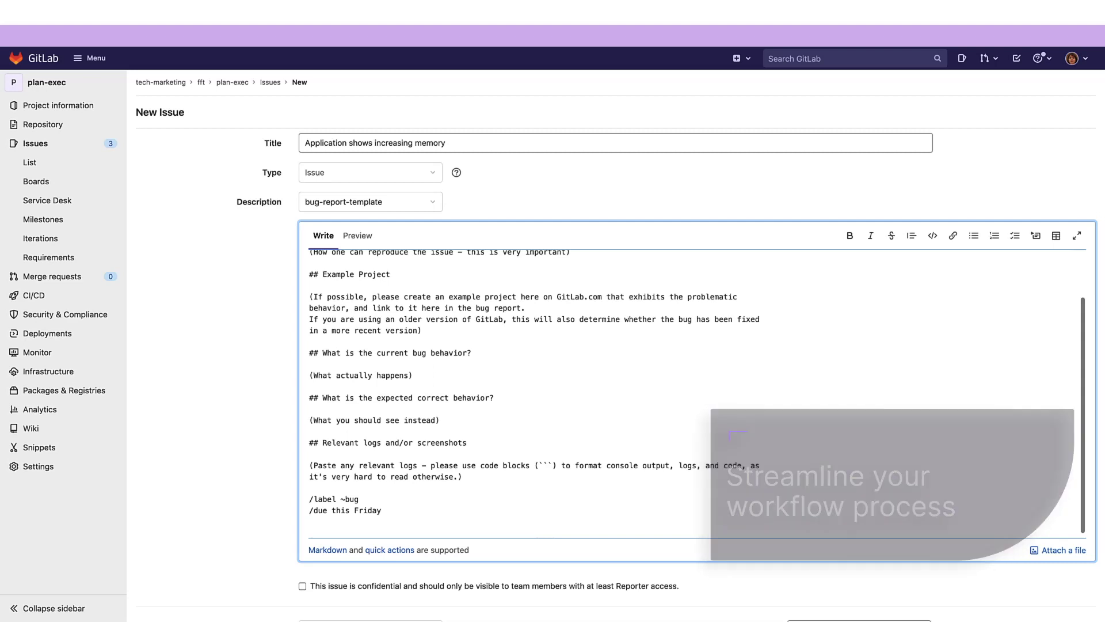
# Upload sample-application-errors.log into the description and assign the issue to Cesar Saavedra.
pyautogui.click(1062, 551)
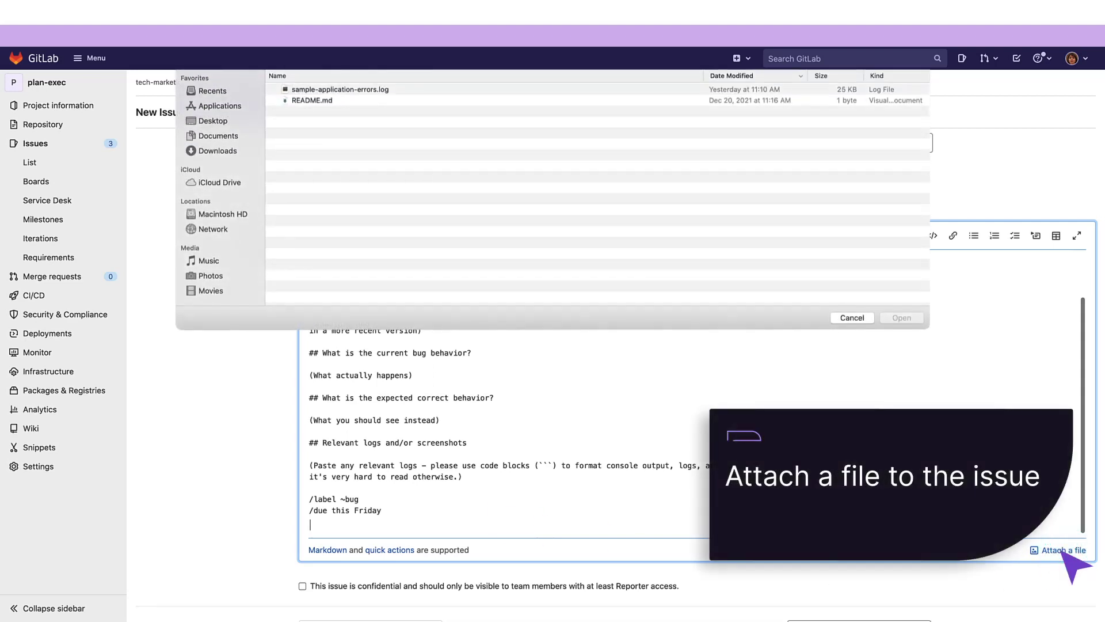
pyautogui.click(340, 89)
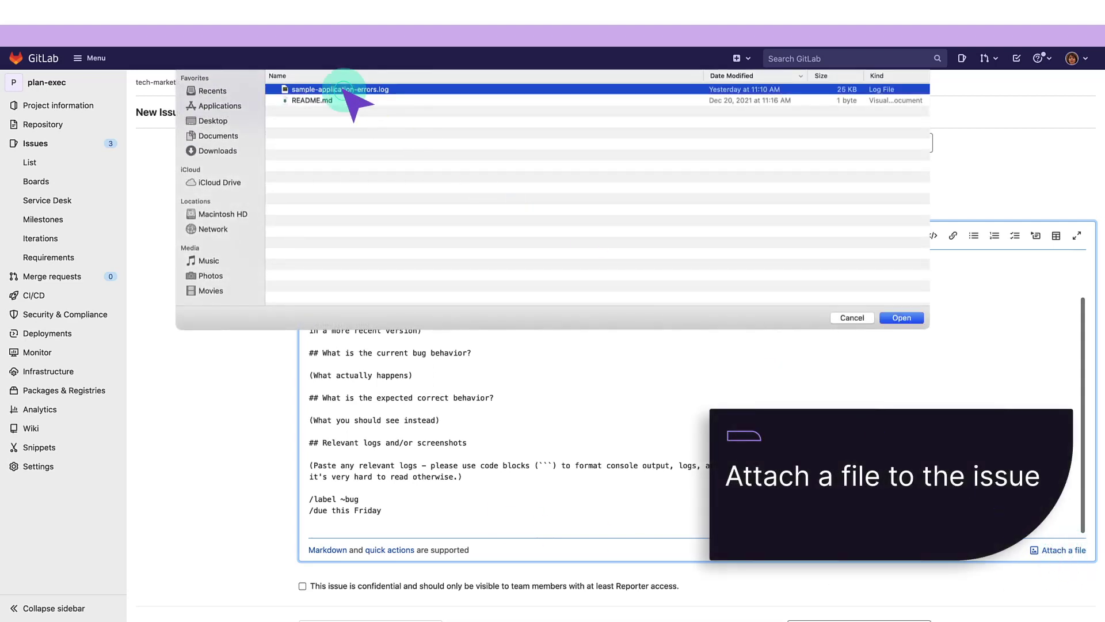
pyautogui.click(901, 318)
pyautogui.scroll(-2, 917, 455)
pyautogui.scroll(-1, 917, 455)
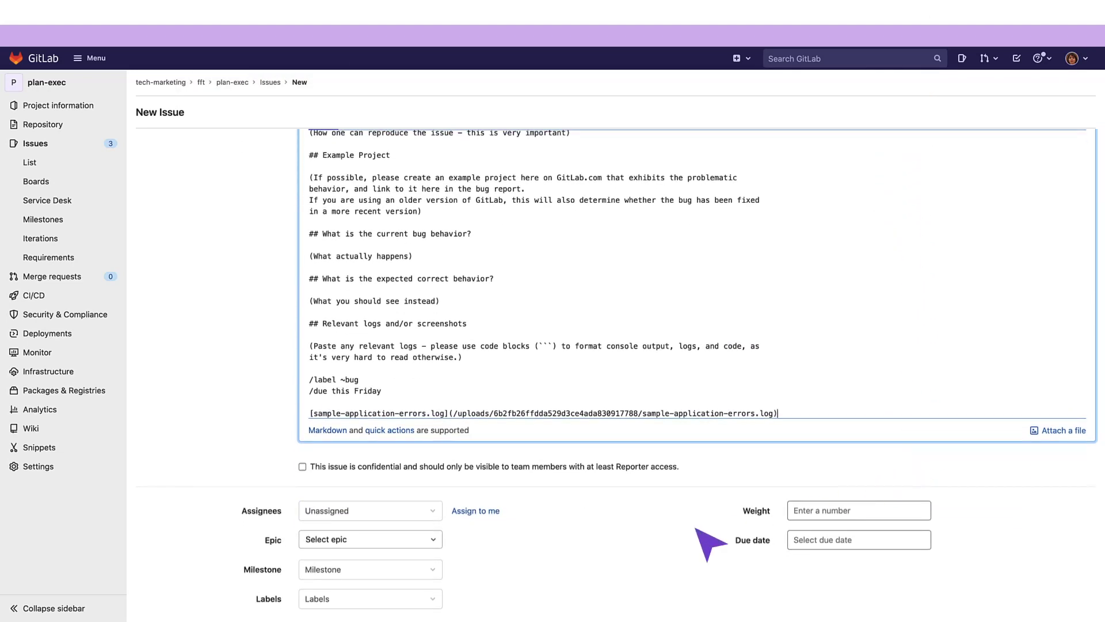
pyautogui.click(478, 512)
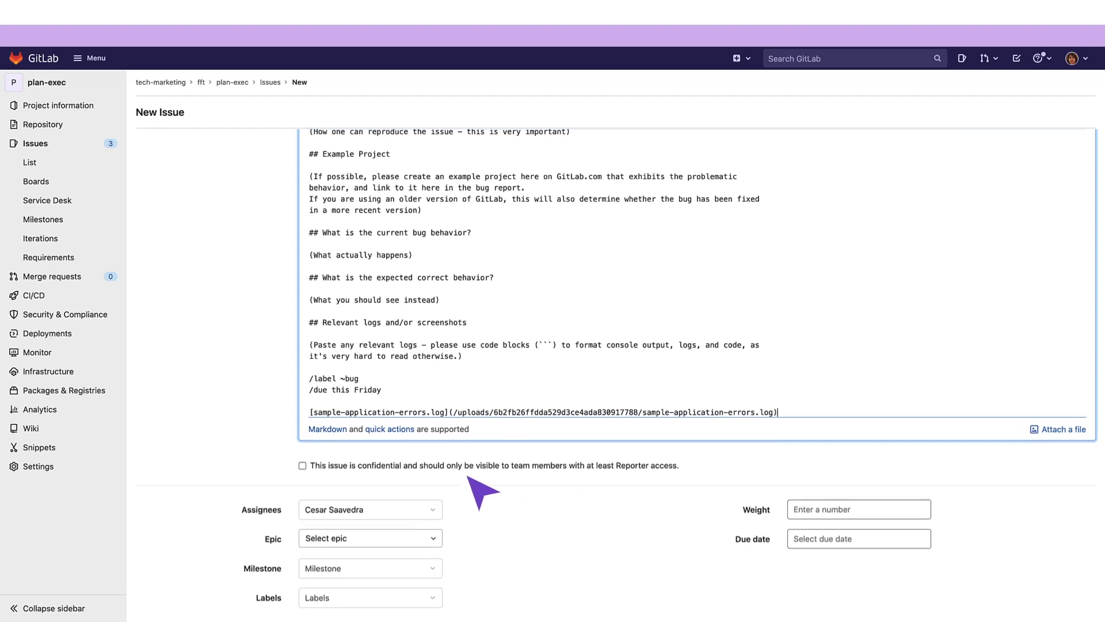
pyautogui.scroll(-3, 585, 491)
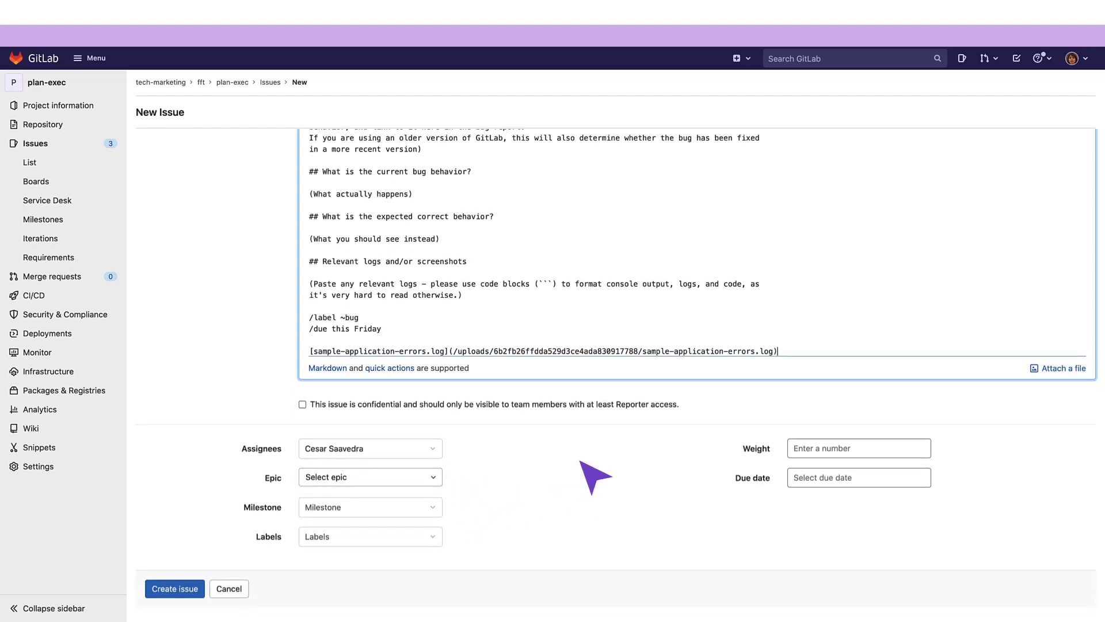
# Choose Back-end as the epic and v1.0-CR-1 as the milestone.
pyautogui.click(432, 477)
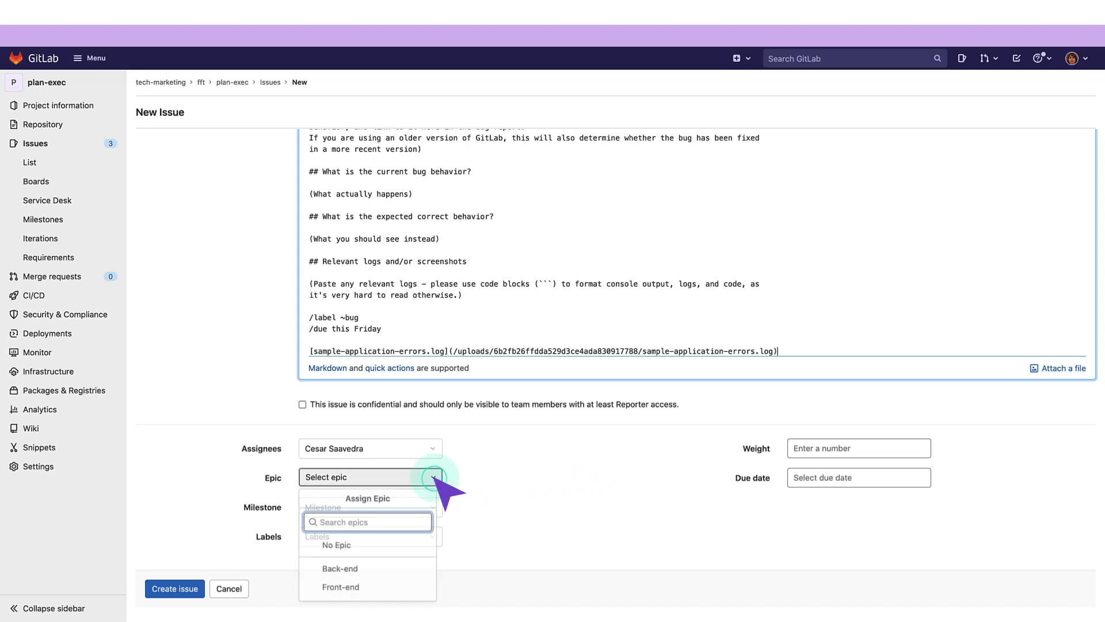
pyautogui.click(381, 569)
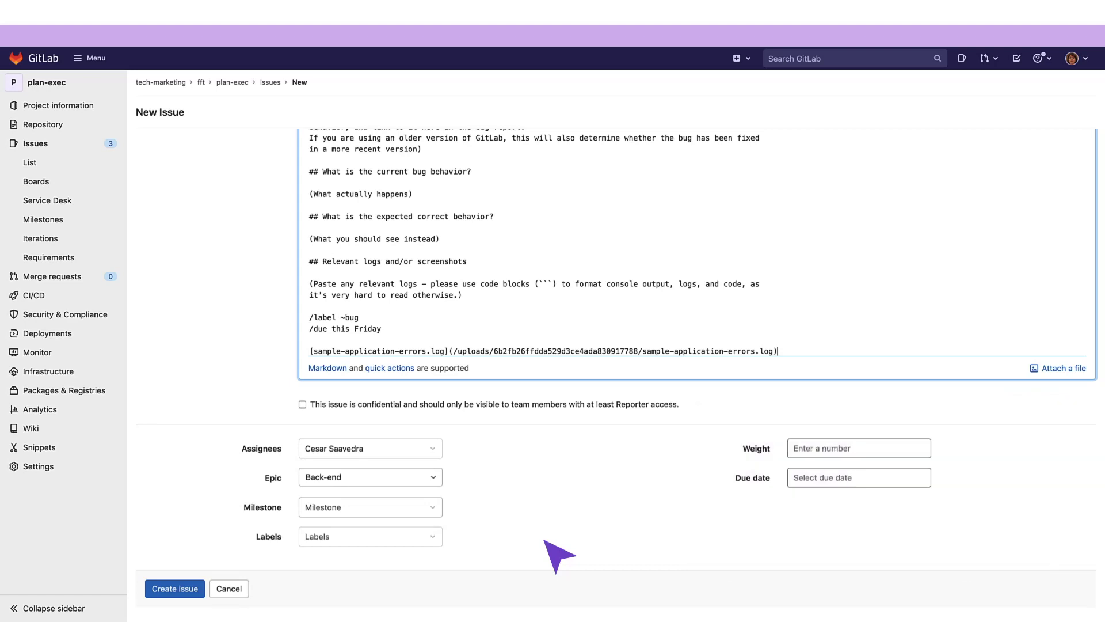
pyautogui.click(431, 508)
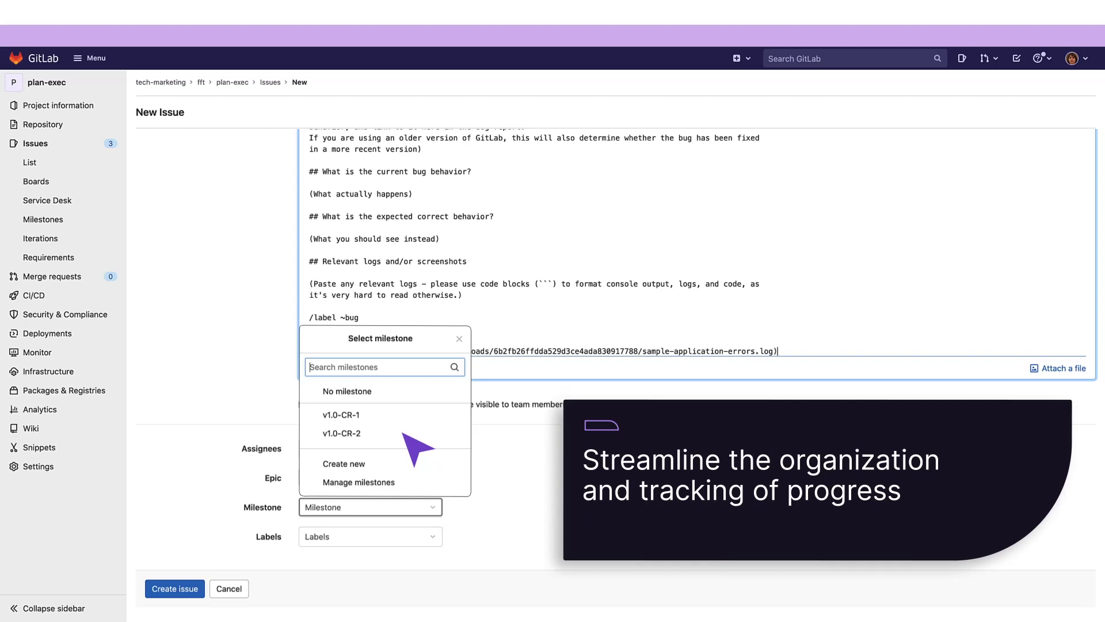
pyautogui.click(414, 422)
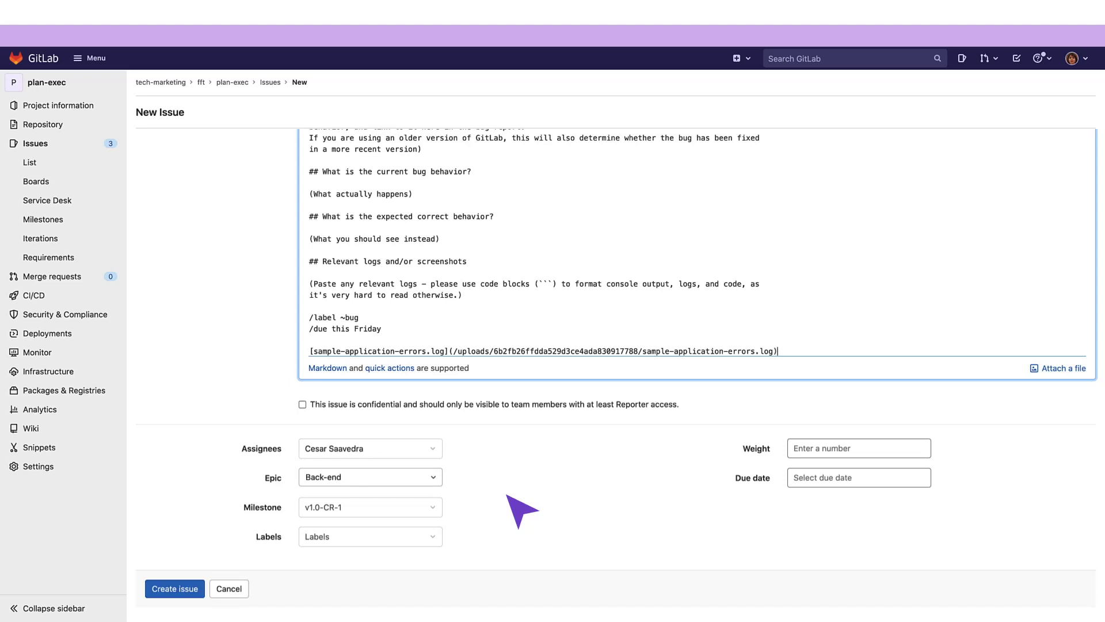
# Tag the issue with the critical label and set its weight to 2.
pyautogui.click(432, 536)
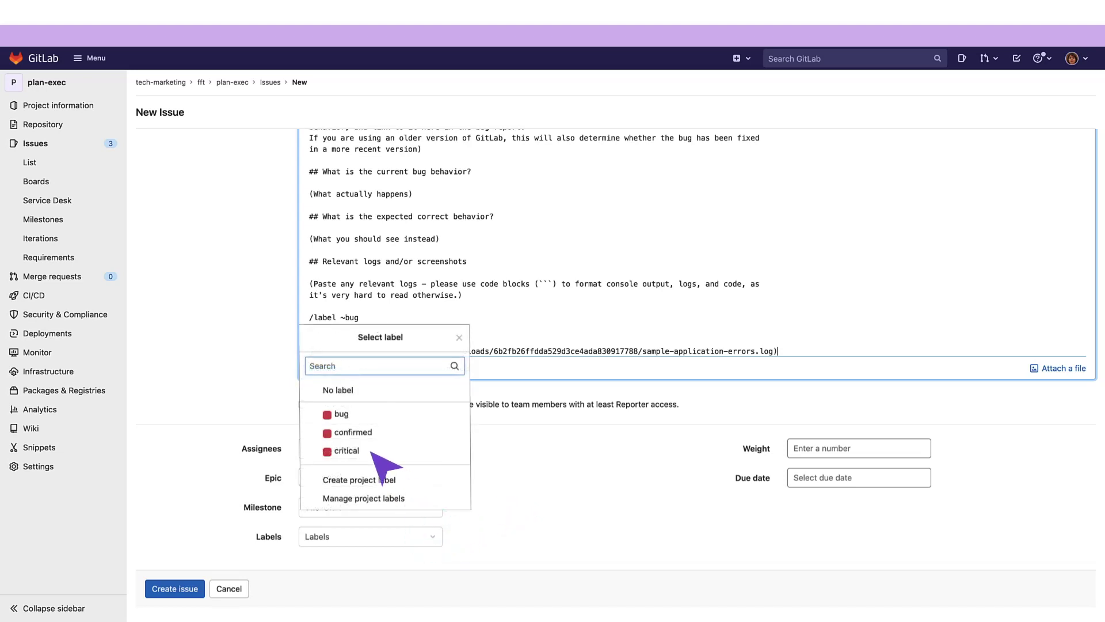
pyautogui.click(346, 450)
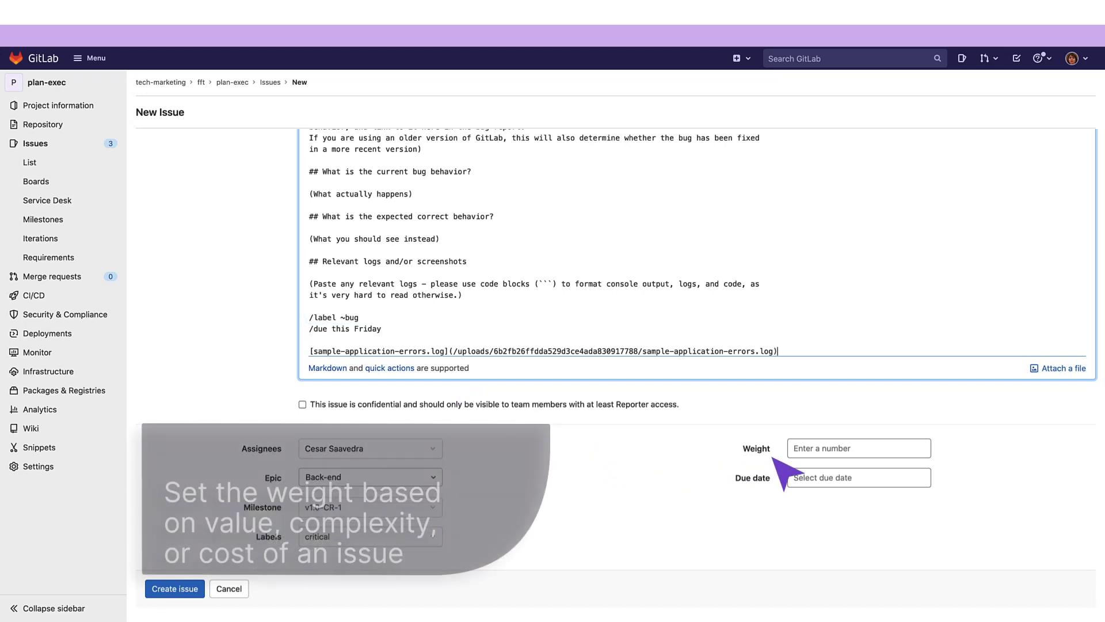
pyautogui.click(858, 447)
pyautogui.write('2')
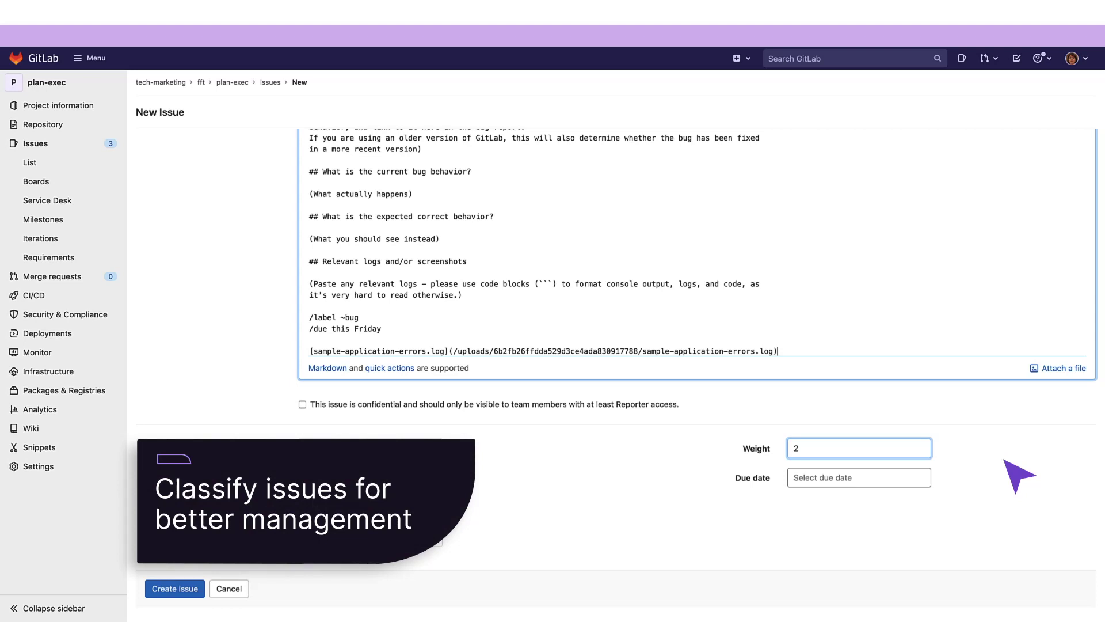
# Submit the new issue and go to the project's Development issue board.
pyautogui.click(176, 589)
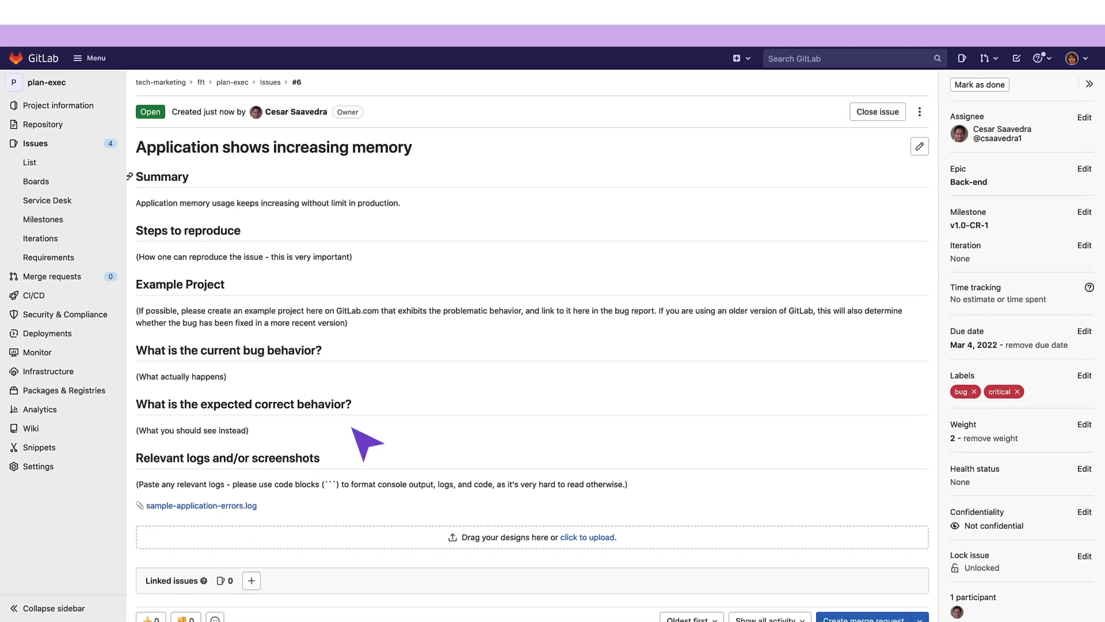
pyautogui.click(35, 182)
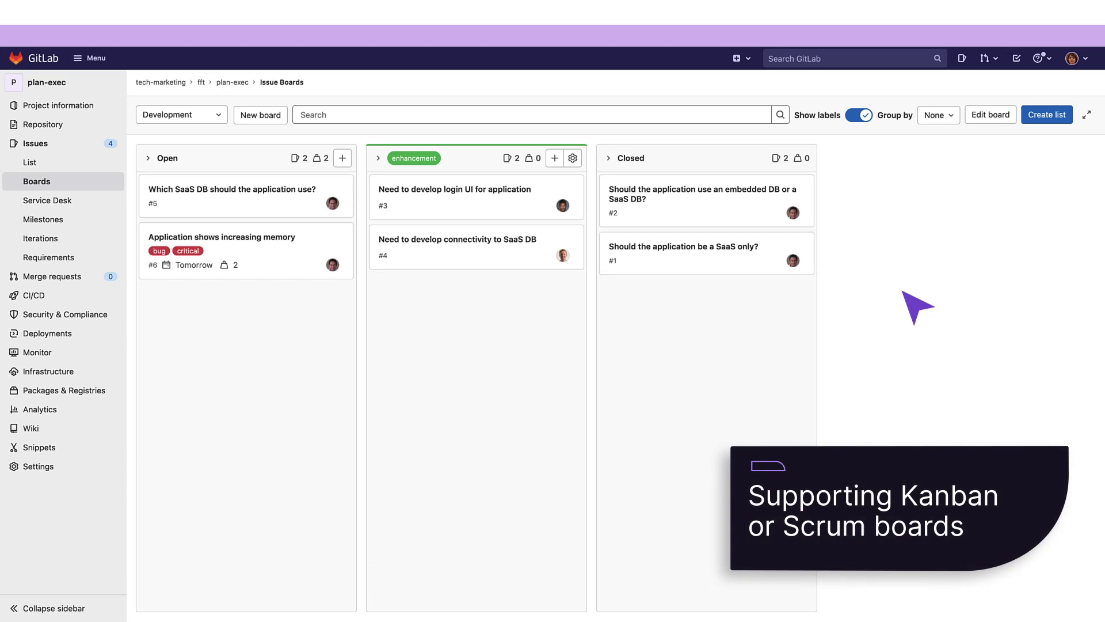
# Create a Label-scoped board list for the bug label on the Development board.
pyautogui.click(1046, 114)
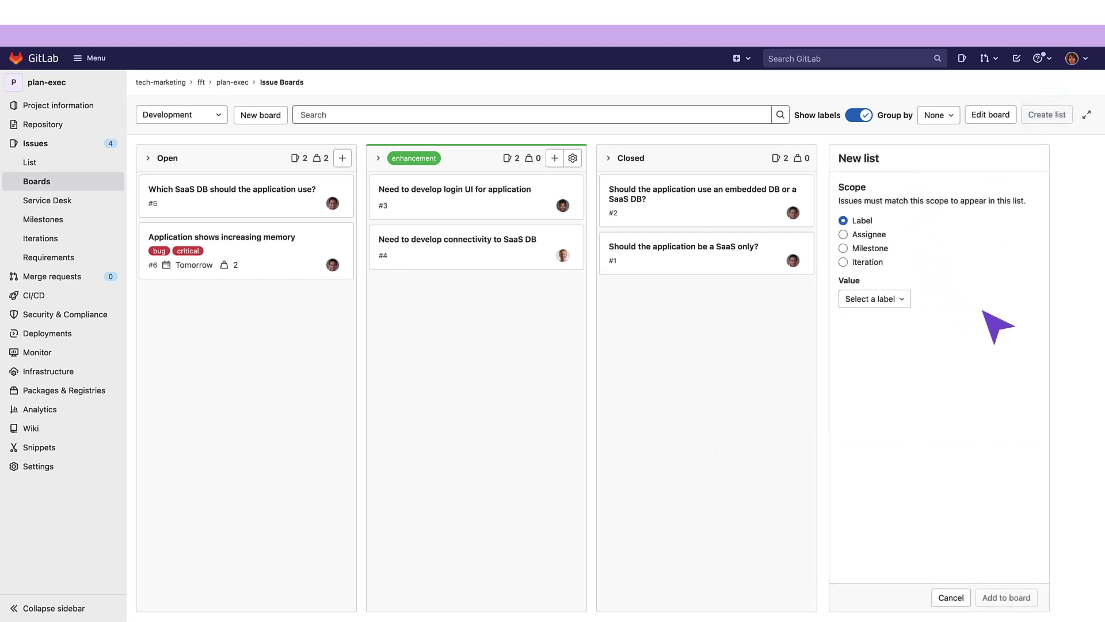
pyautogui.click(898, 297)
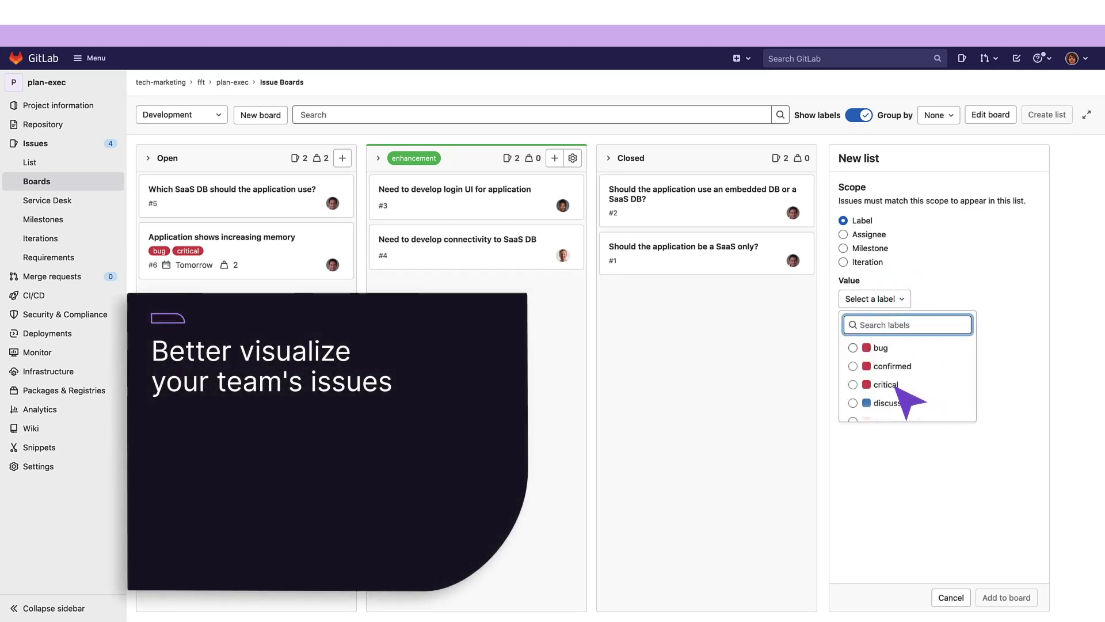
pyautogui.click(854, 349)
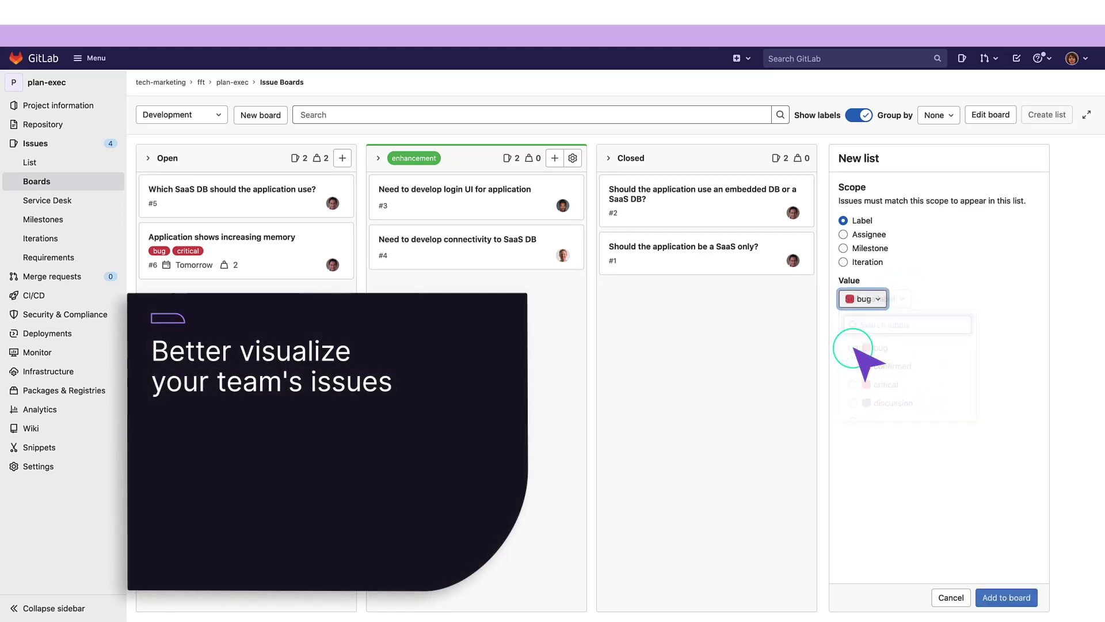
pyautogui.click(1006, 598)
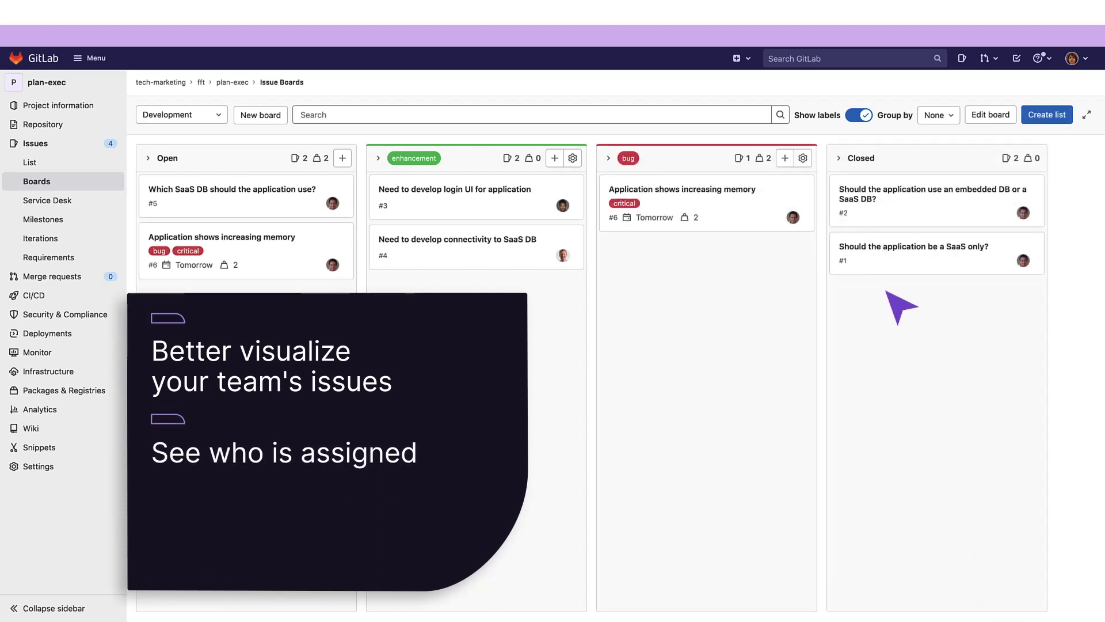